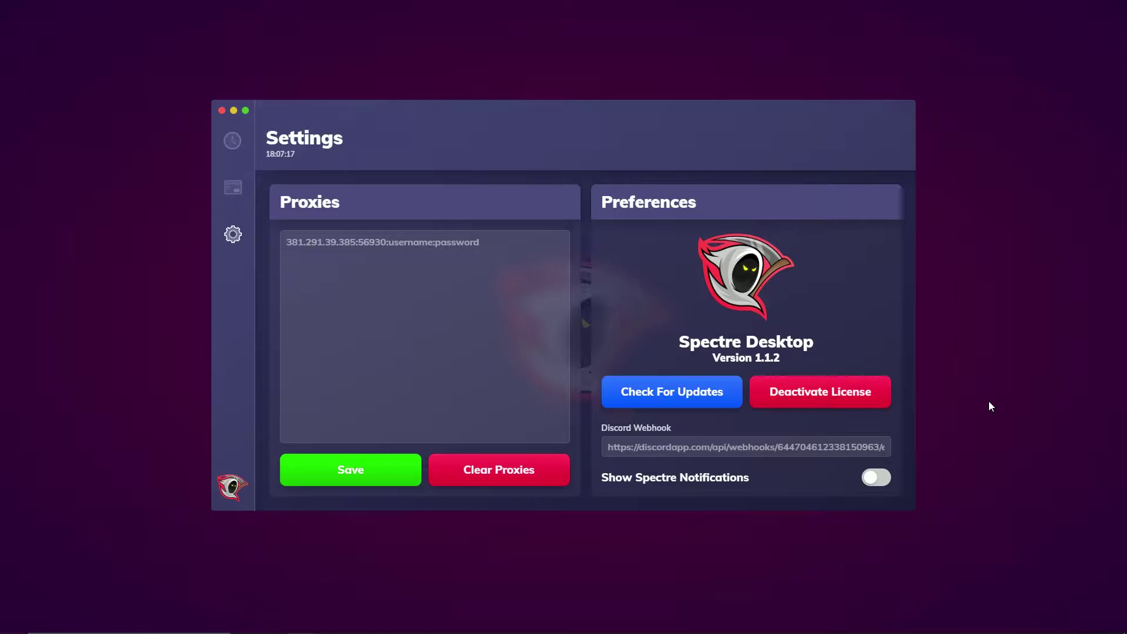
Reposition and enlarge the Spectre Desktop window and maximize it to fill the screen.
{"action": "left_click_drag", "start_coordinate": [558, 108], "coordinate": [578, 143]}
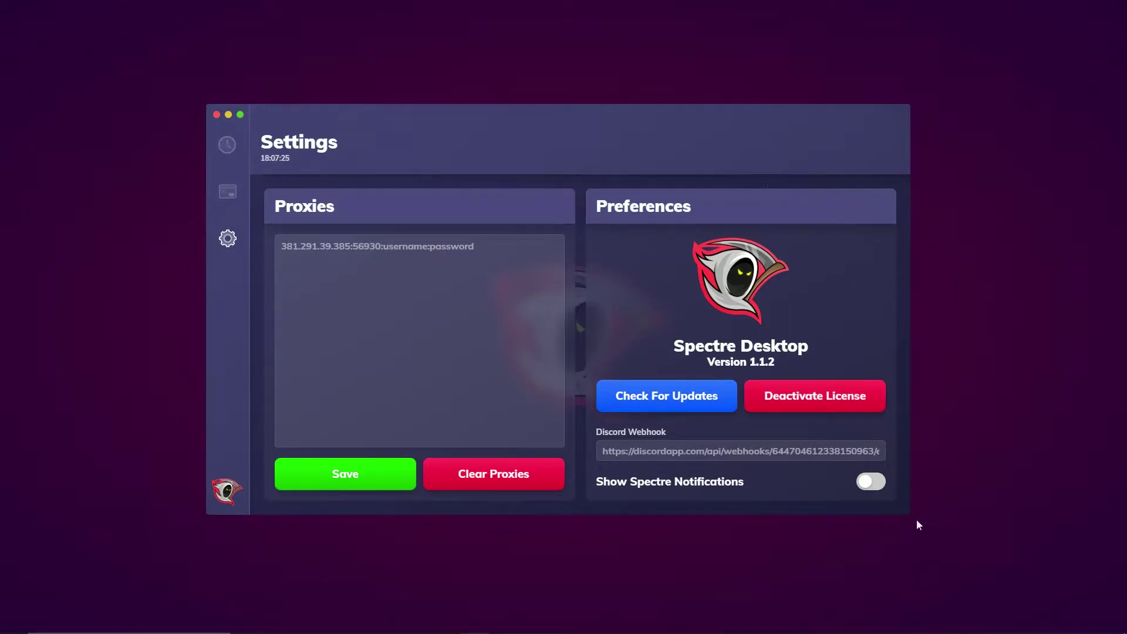
{"action": "left_click_drag", "start_coordinate": [907, 514], "coordinate": [1078, 596]}
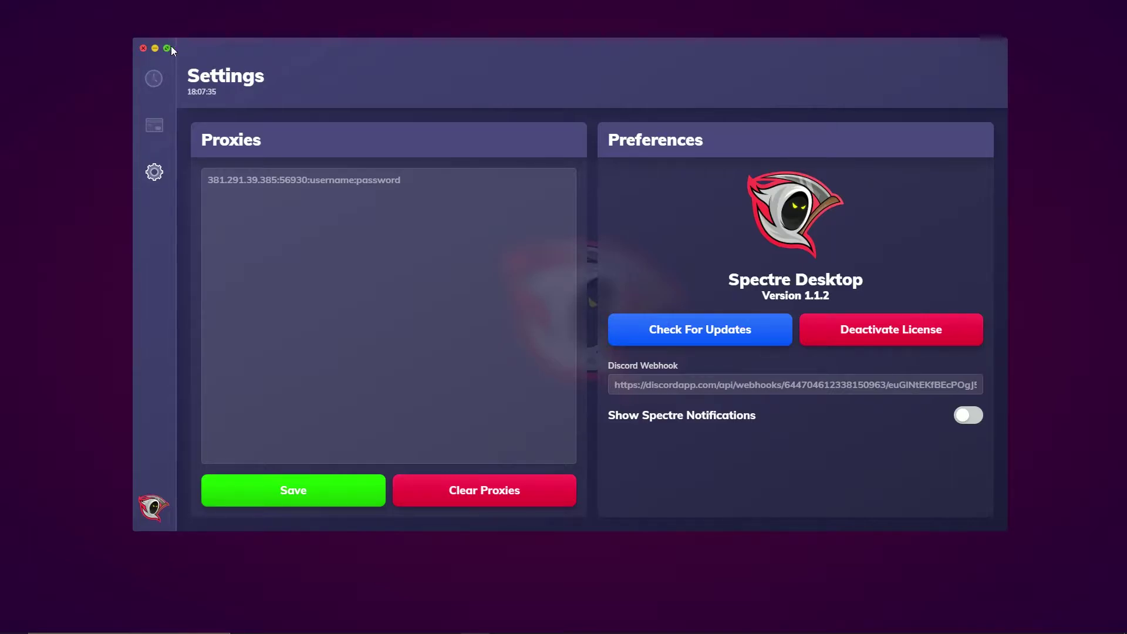
{"action": "left_click", "coordinate": [165, 49]}
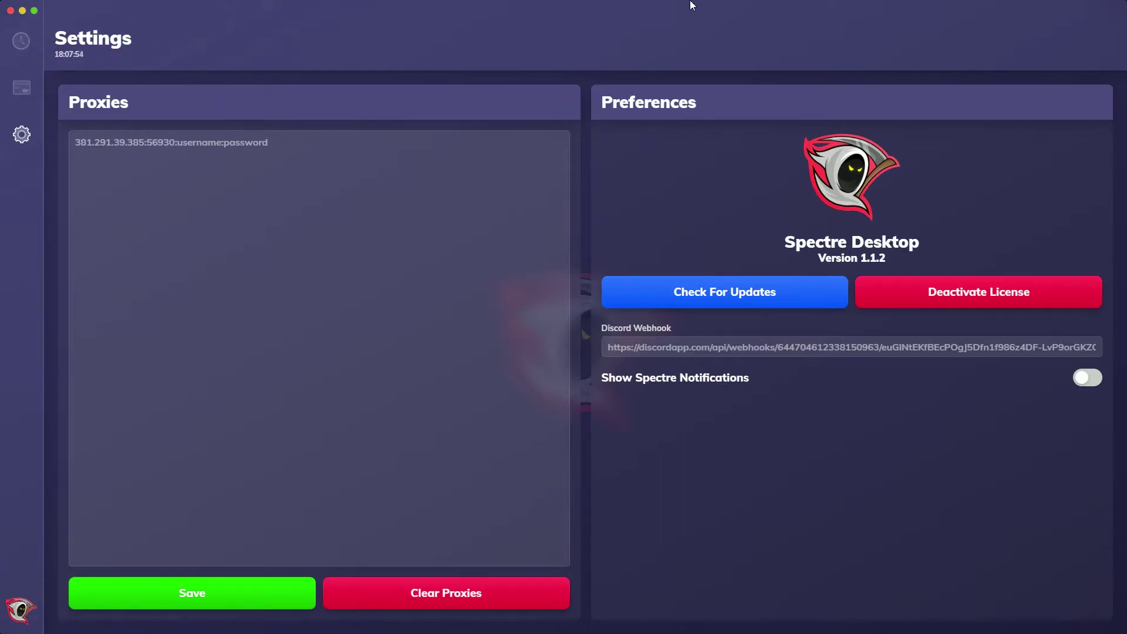
Paste the proxy into the proxy list, save it, and turn on Spectre notifications.
{"action": "left_click", "coordinate": [359, 177]}
{"action": "key", "text": "super+v"}
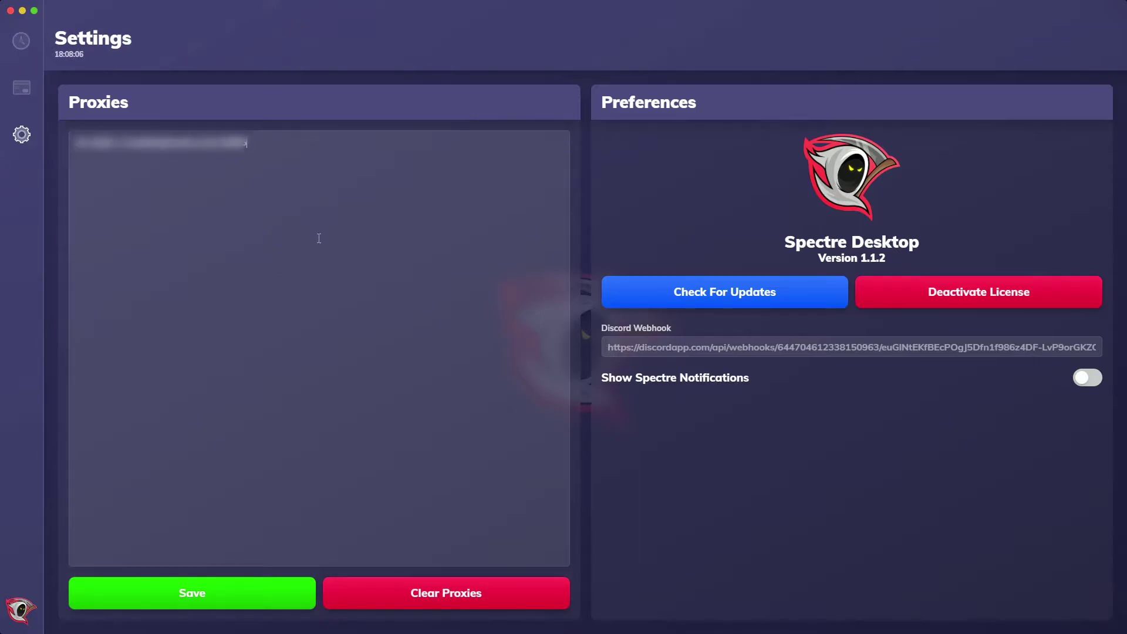
{"action": "left_click", "coordinate": [189, 594]}
{"action": "left_click", "coordinate": [1085, 378]}
Go to the billing profiles and view the import file dialog, closing it without importing anything.
{"action": "left_click", "coordinate": [21, 87]}
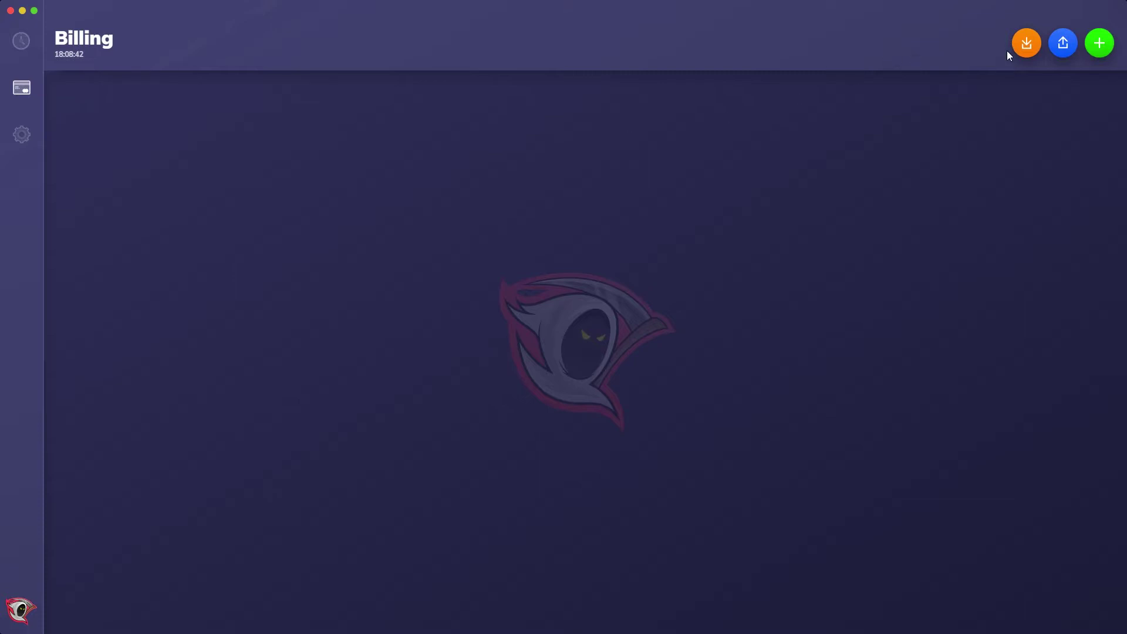
{"action": "left_click", "coordinate": [1024, 48]}
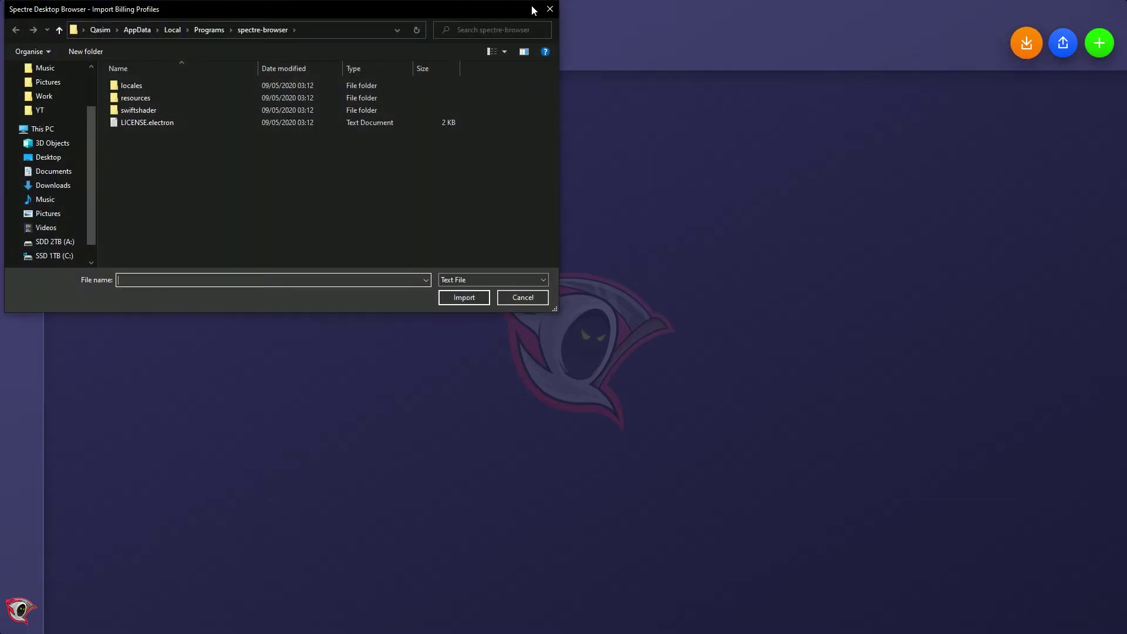
{"action": "left_click", "coordinate": [550, 9]}
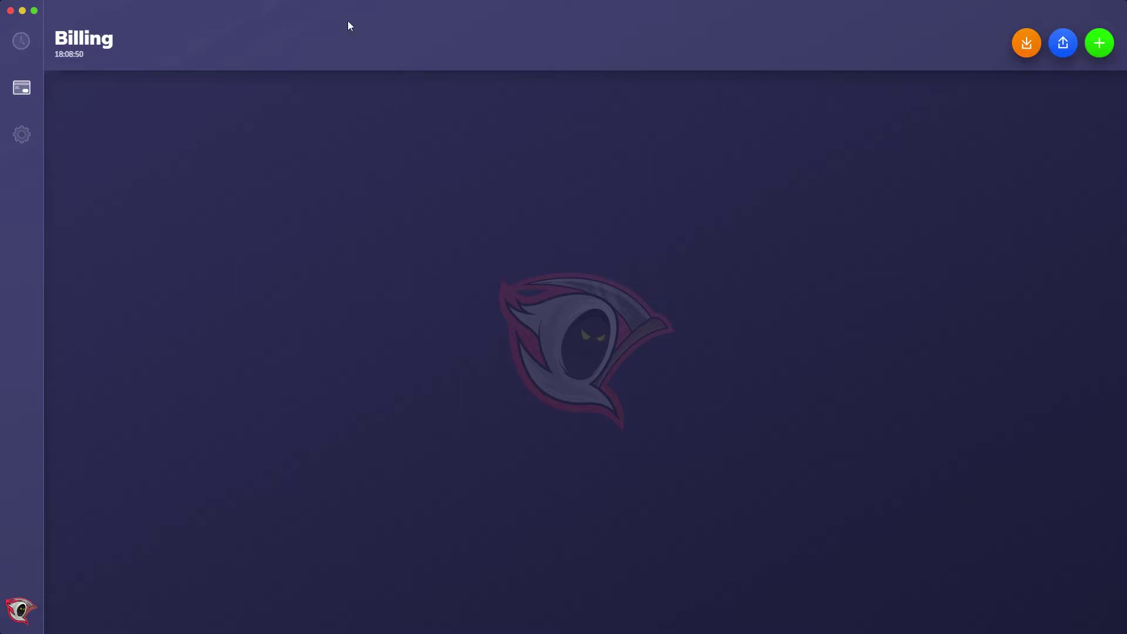
Start a new billing profile named Video Test and set its country to United Kingdom.
{"action": "left_click", "coordinate": [1099, 45]}
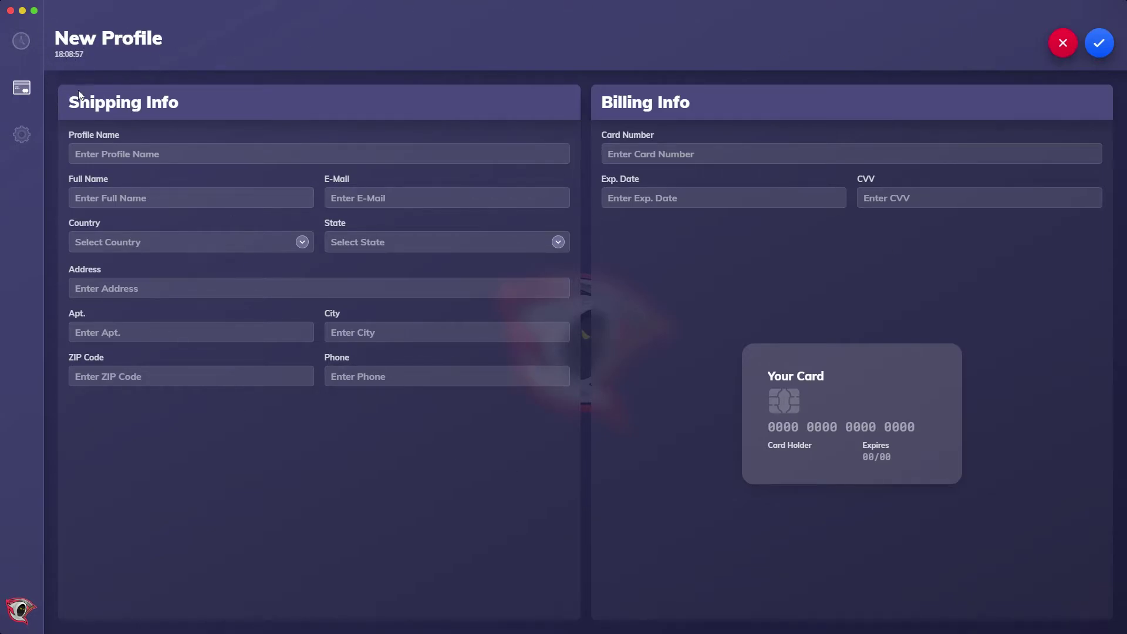
{"action": "type", "text": "Video Test"}
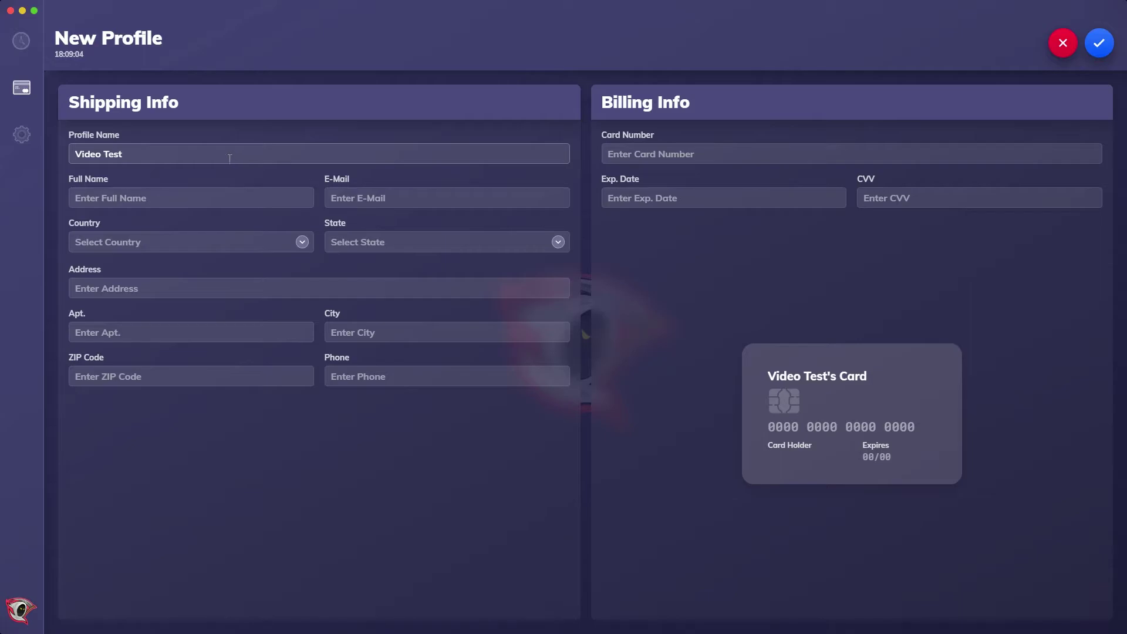
{"action": "left_click", "coordinate": [300, 242]}
{"action": "mouse_move", "coordinate": [305, 289]}
{"action": "left_mouse_down"}
{"action": "mouse_move", "coordinate": [304, 357]}
{"action": "mouse_move", "coordinate": [305, 294]}
{"action": "left_mouse_up"}
{"action": "scroll", "coordinate": [137, 266], "scroll_direction": "up", "scroll_amount": 2}
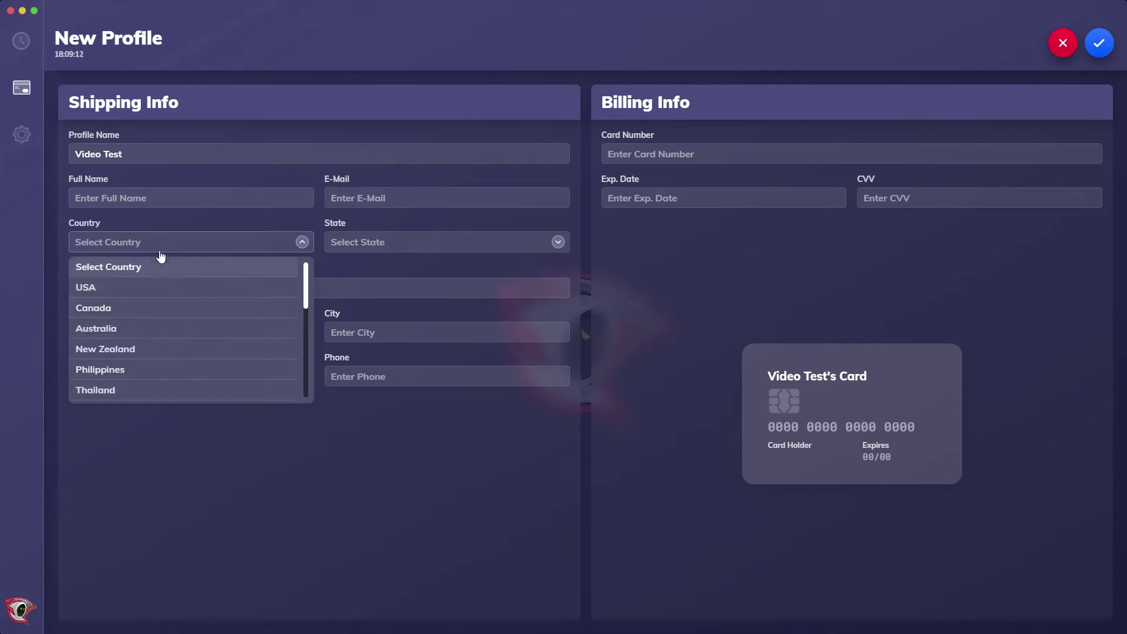
{"action": "scroll", "coordinate": [163, 350], "scroll_direction": "down", "scroll_amount": 3}
{"action": "scroll", "coordinate": [144, 311], "scroll_direction": "down", "scroll_amount": 2}
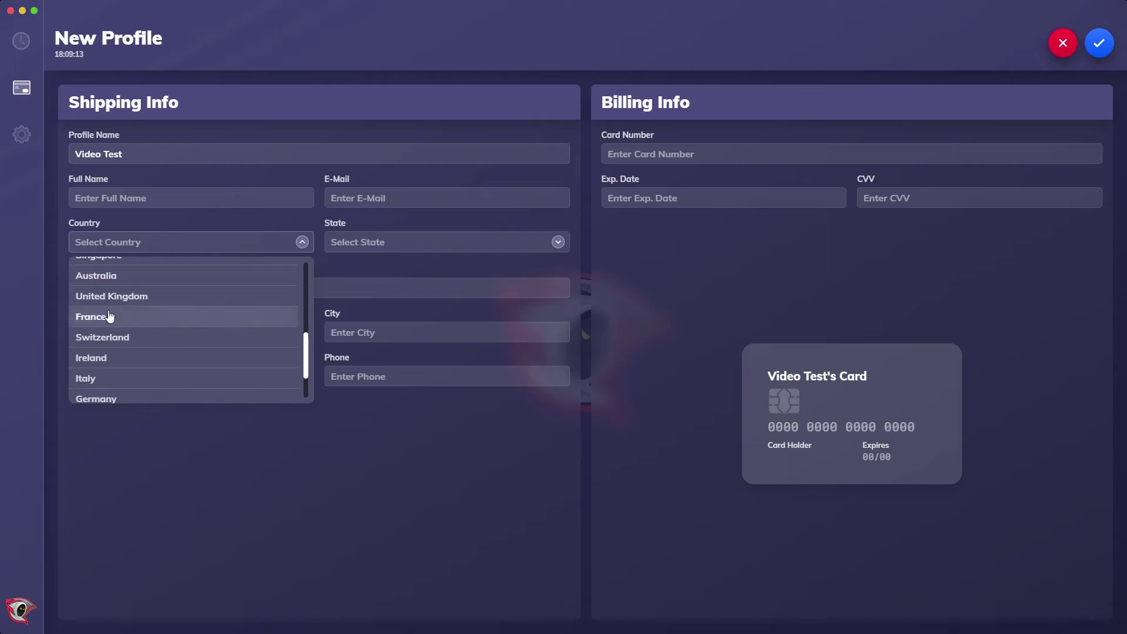
{"action": "left_click", "coordinate": [151, 297]}
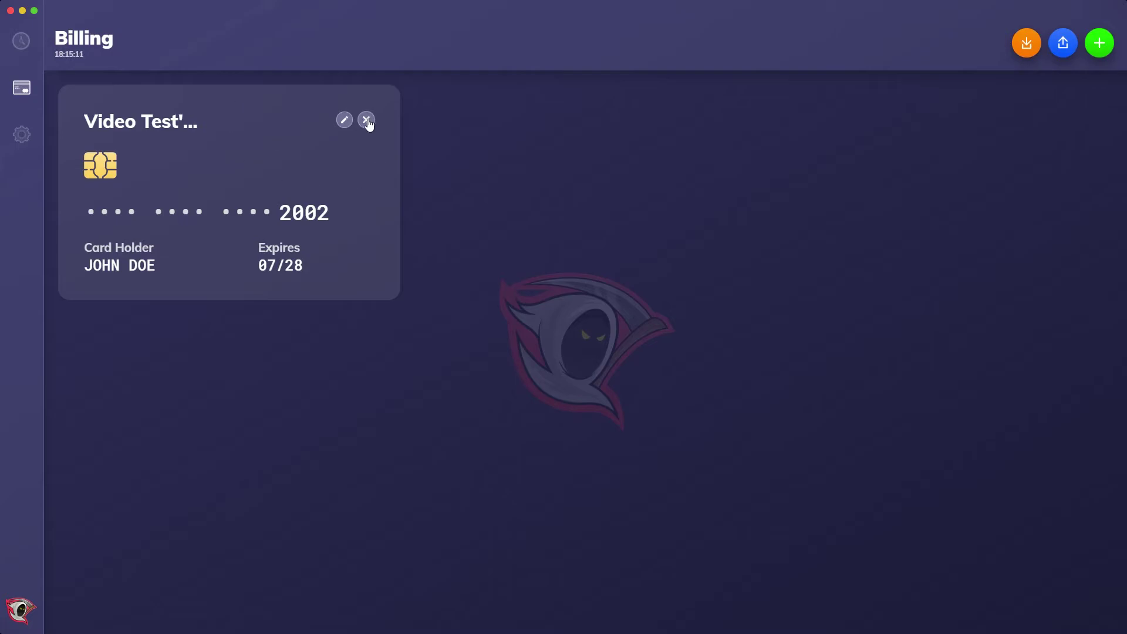
Go to the tasks page and view the Mass Link Change dialog, cancelling it without entering a link.
{"action": "left_click", "coordinate": [21, 39]}
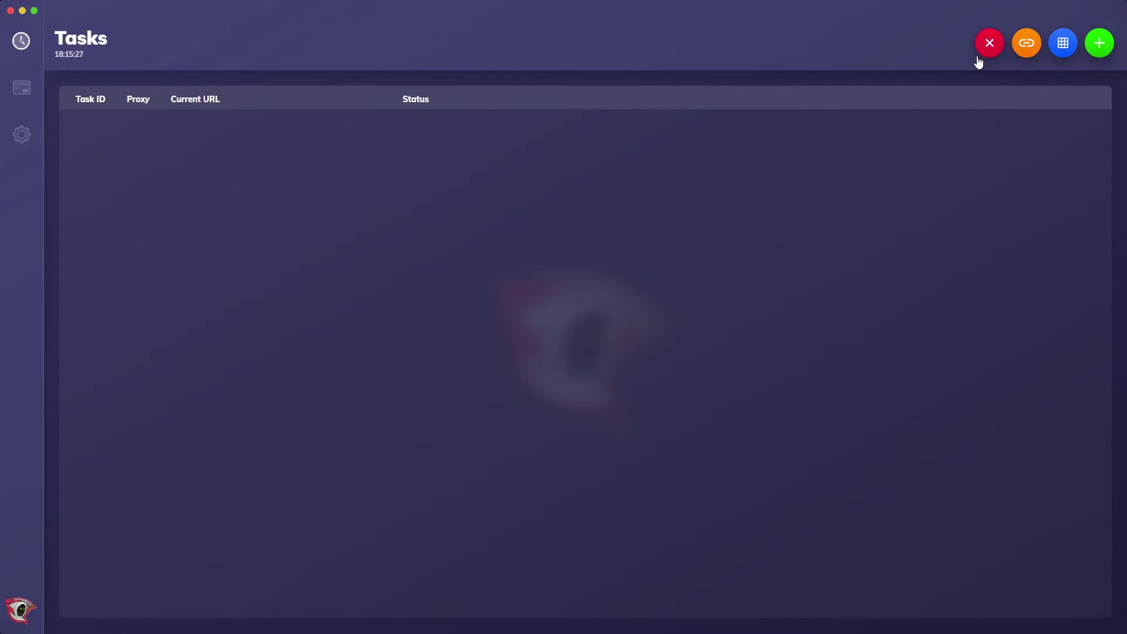
{"action": "left_click", "coordinate": [1024, 45]}
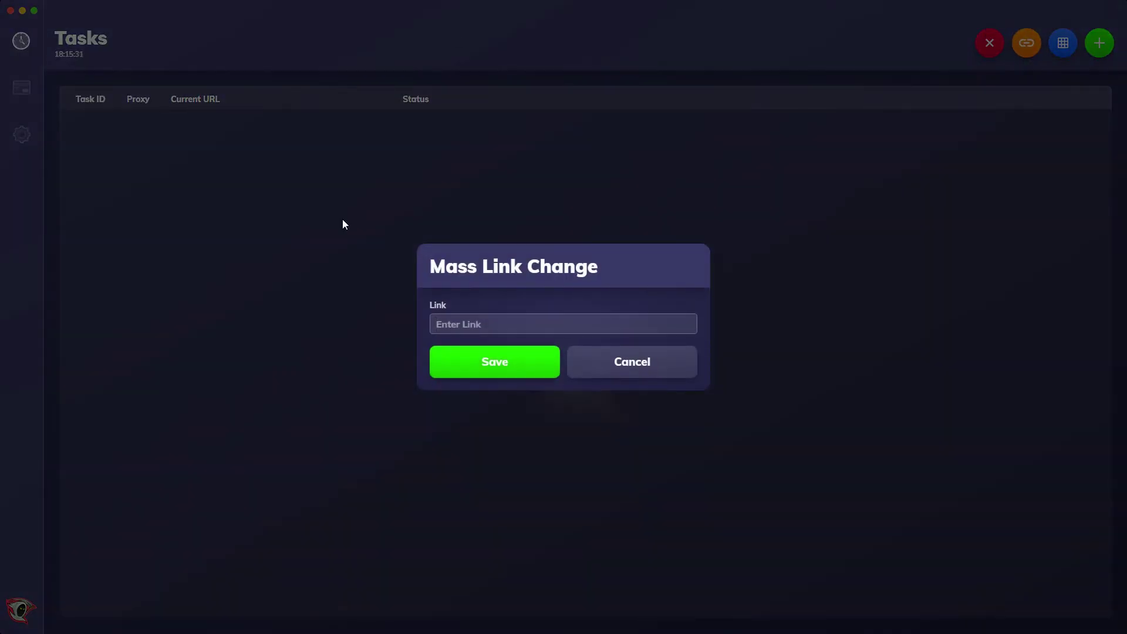
{"action": "left_click", "coordinate": [625, 369]}
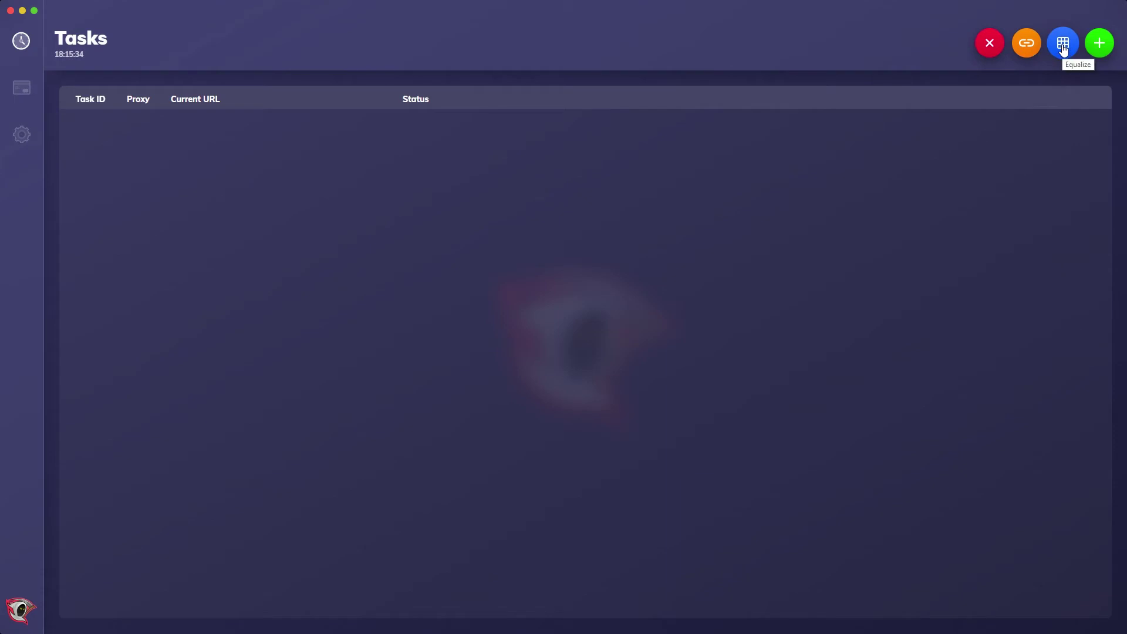
Start a new task, try raising and lowering the task quantity, and leave it at 1.
{"action": "left_click", "coordinate": [1100, 44]}
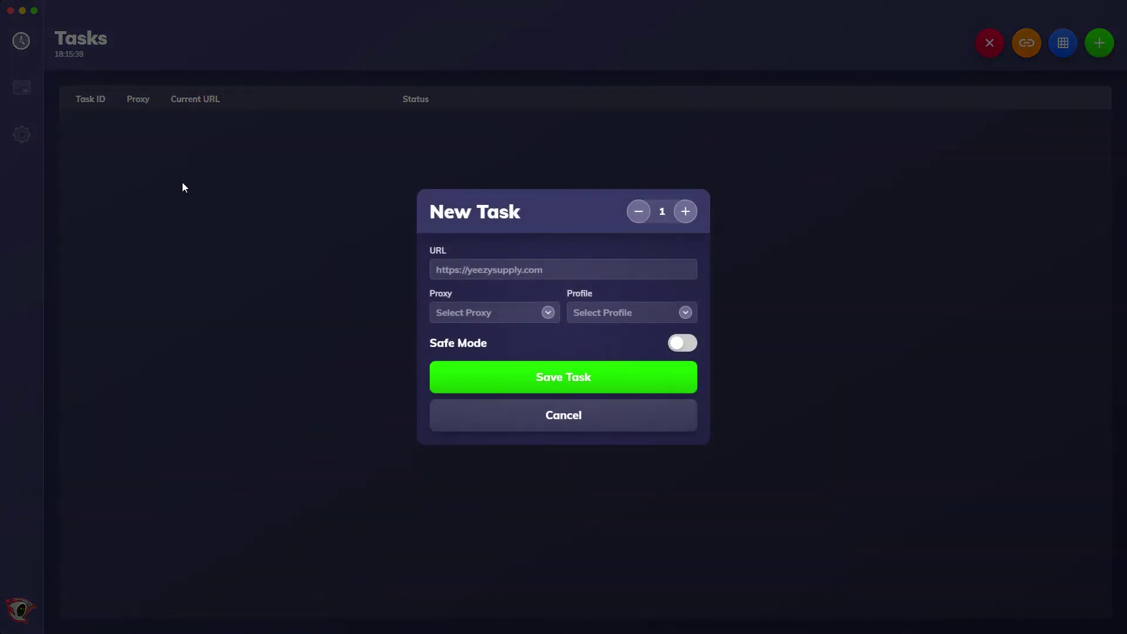
{"action": "left_click", "coordinate": [686, 212]}
{"action": "left_click", "coordinate": [685, 212]}
{"action": "left_click", "coordinate": [643, 212]}
{"action": "left_click", "coordinate": [642, 213]}
{"action": "left_click", "coordinate": [643, 213]}
{"action": "left_click", "coordinate": [643, 212]}
{"action": "left_click", "coordinate": [642, 213]}
{"action": "left_click", "coordinate": [643, 212]}
Assign the saved proxy and the Video Test profile to the new task.
{"action": "left_click", "coordinate": [549, 313]}
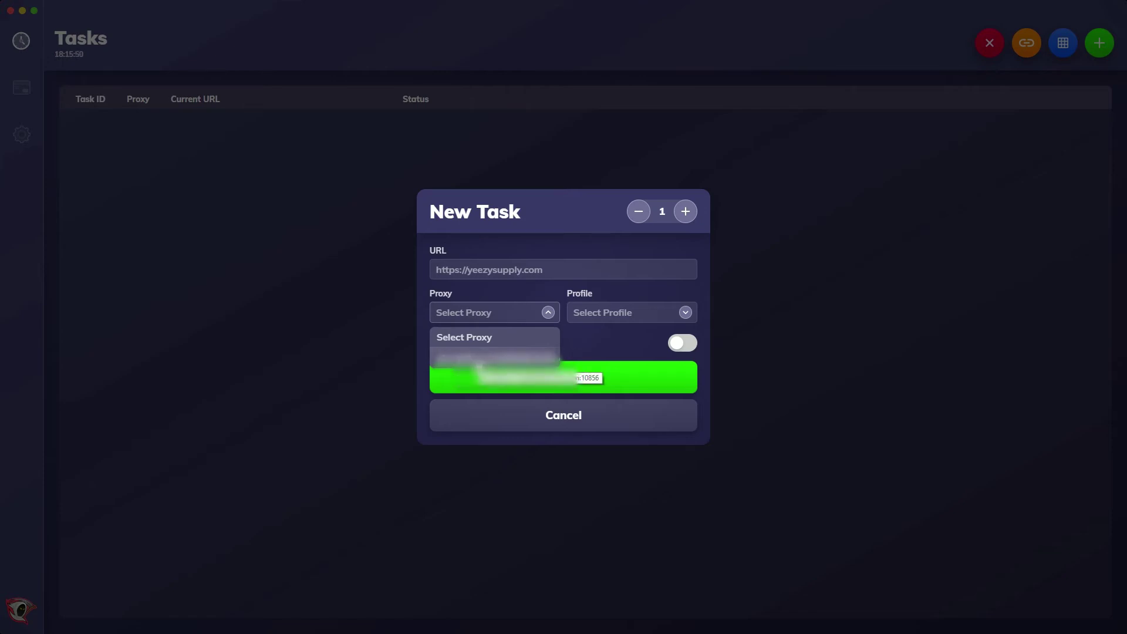
{"action": "left_click", "coordinate": [483, 360]}
{"action": "left_click", "coordinate": [638, 317]}
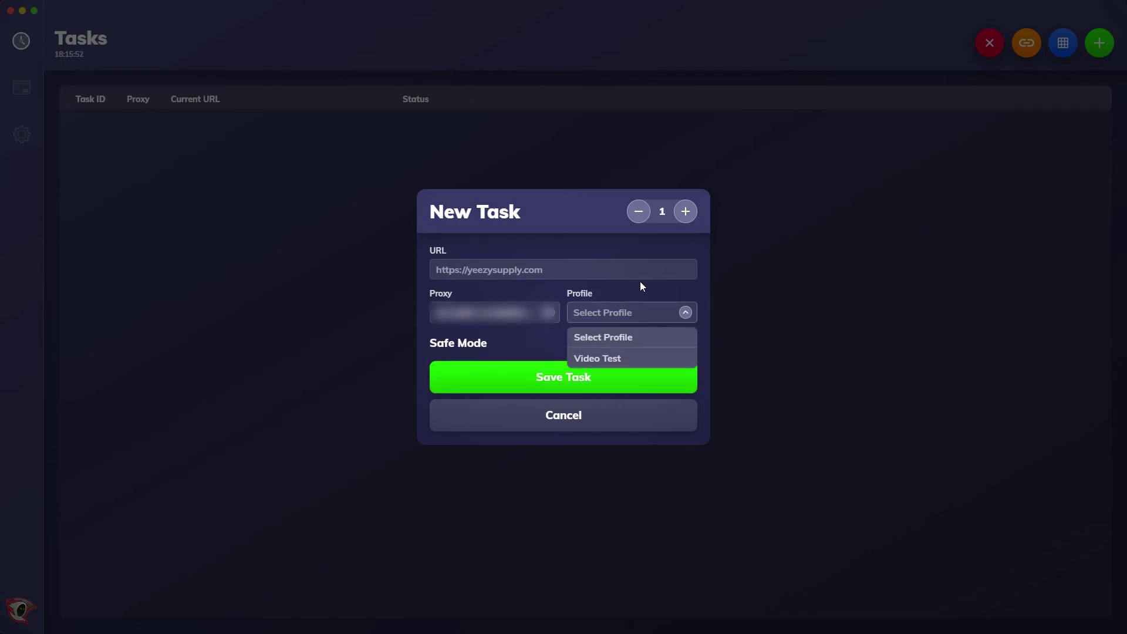
{"action": "left_click", "coordinate": [624, 360]}
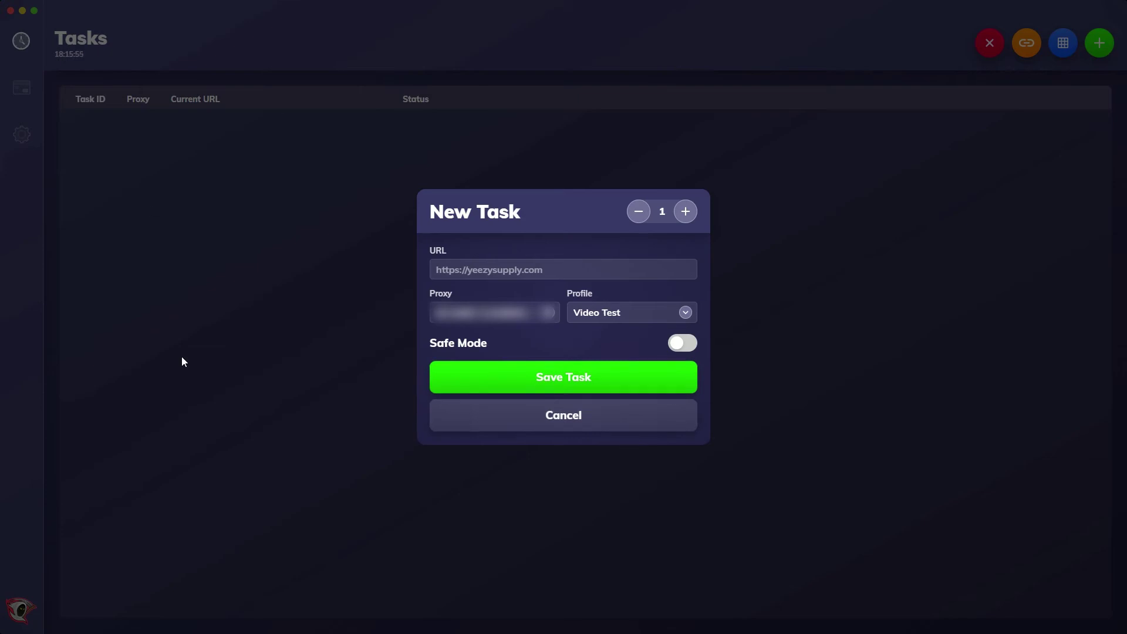
{"action": "left_click", "coordinate": [692, 347]}
{"action": "left_click", "coordinate": [687, 343]}
{"action": "type", "text": "www.google.com"}
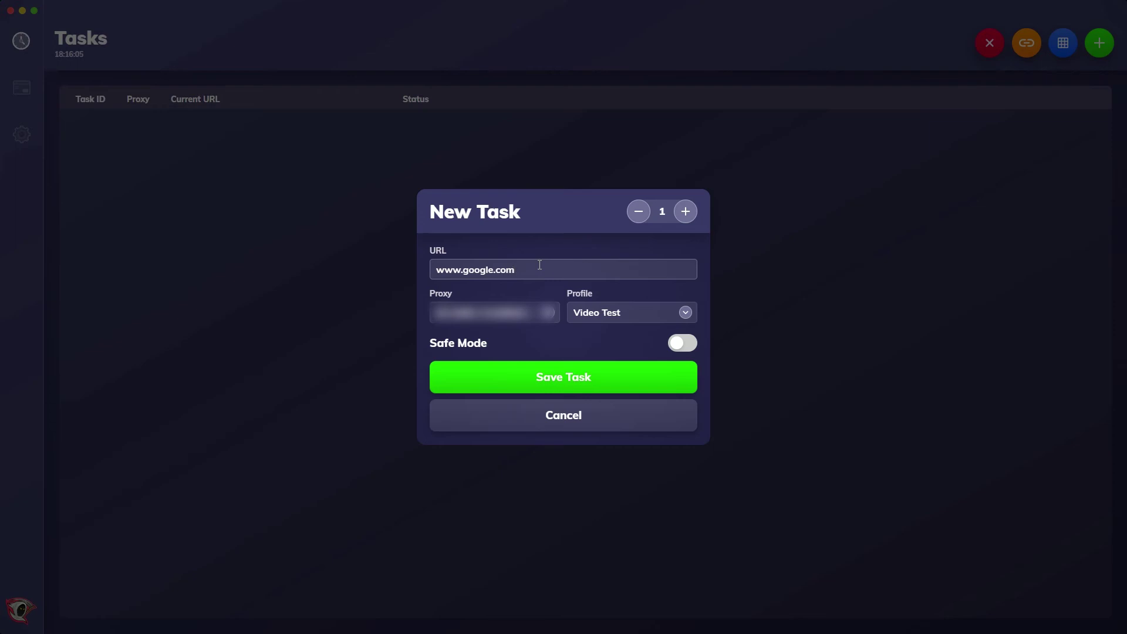
{"action": "left_click", "coordinate": [599, 380]}
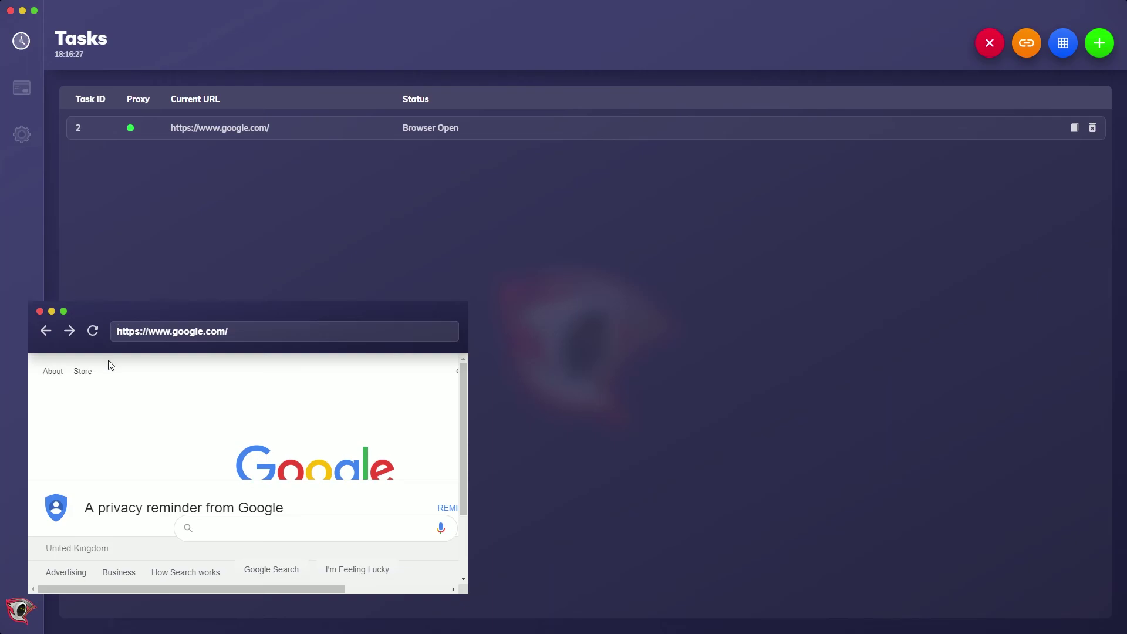
Try the task browser's navigation by going back and forward, reloading the Google page, and placing the cursor in its address.
{"action": "left_click", "coordinate": [45, 335]}
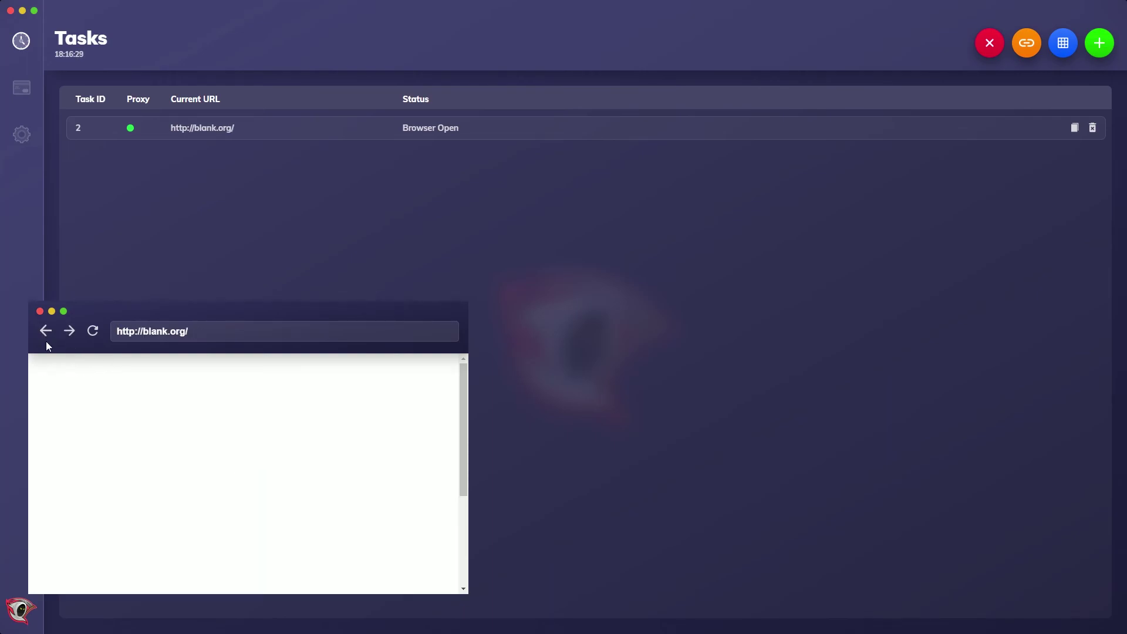
{"action": "left_click", "coordinate": [70, 333]}
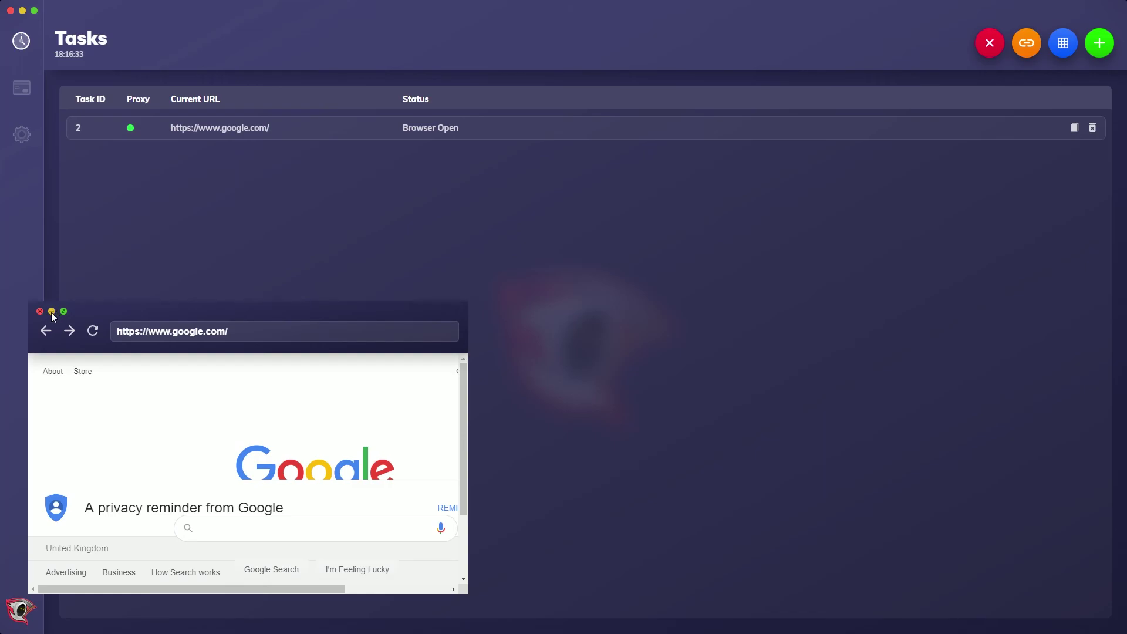
{"action": "left_click", "coordinate": [93, 331]}
{"action": "left_click", "coordinate": [246, 330]}
{"action": "left_click", "coordinate": [247, 330]}
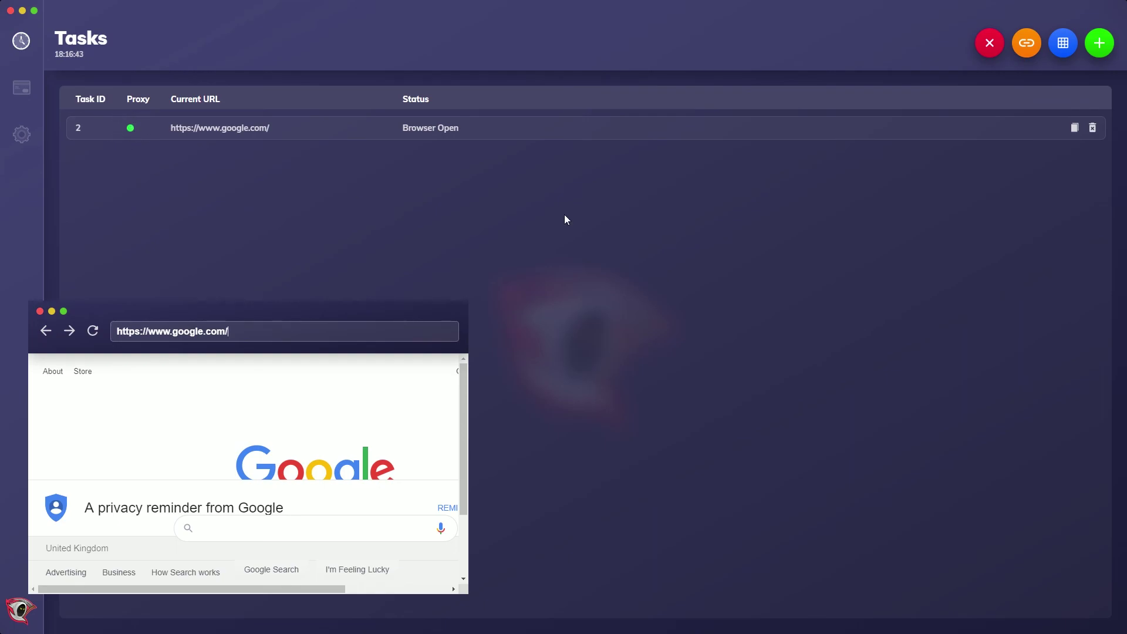
Duplicate the Google task and delete the copy.
{"action": "left_click", "coordinate": [1076, 130]}
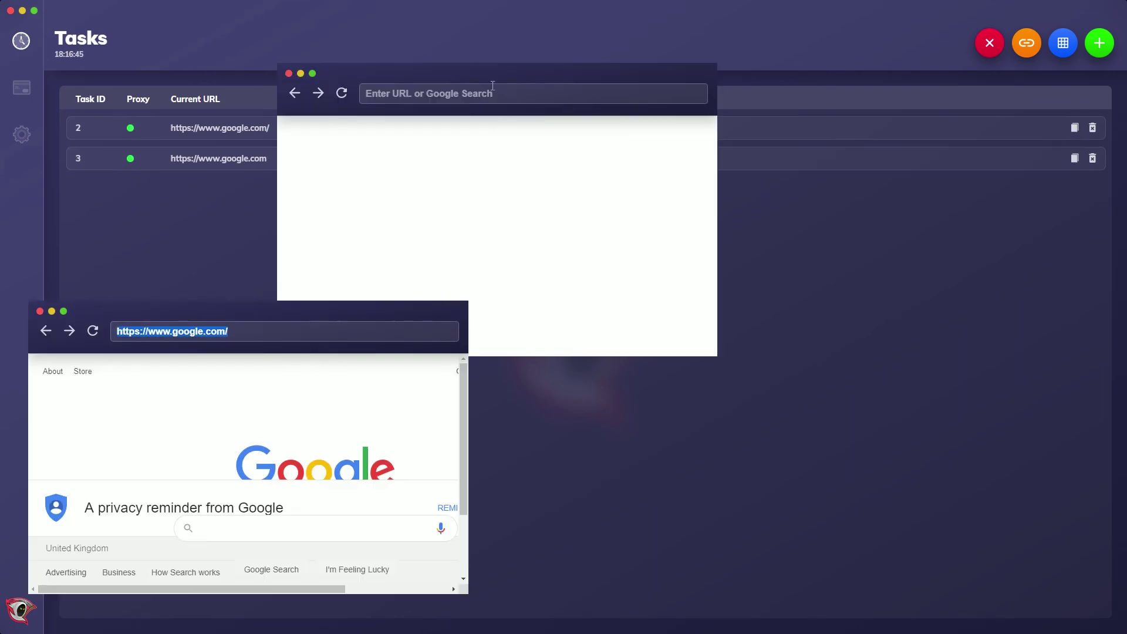
{"action": "left_click", "coordinate": [1092, 158]}
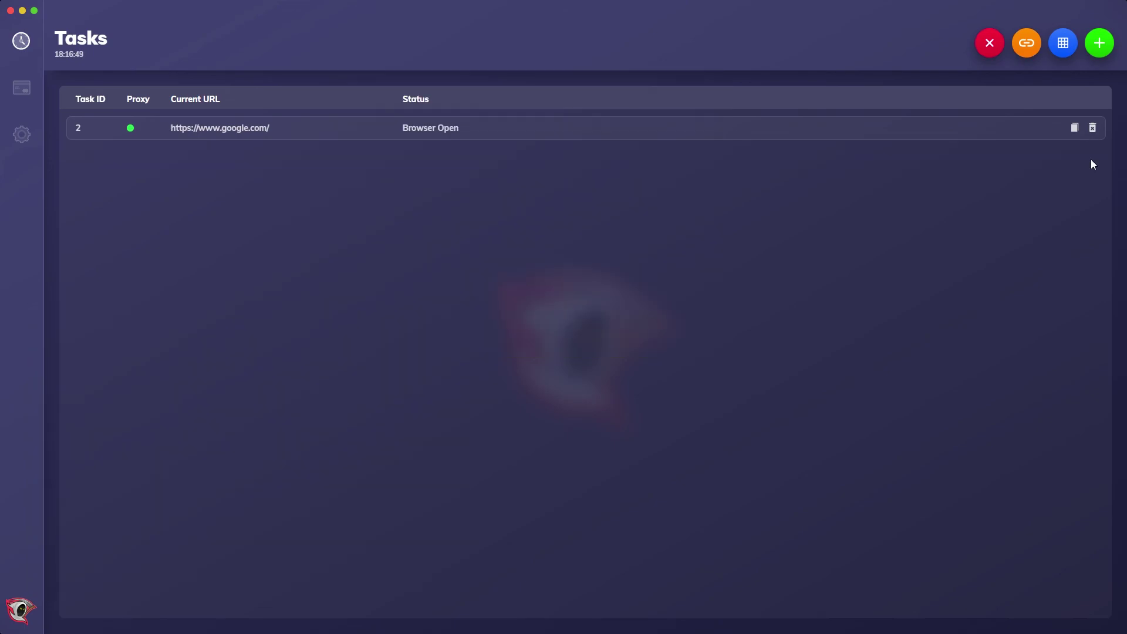